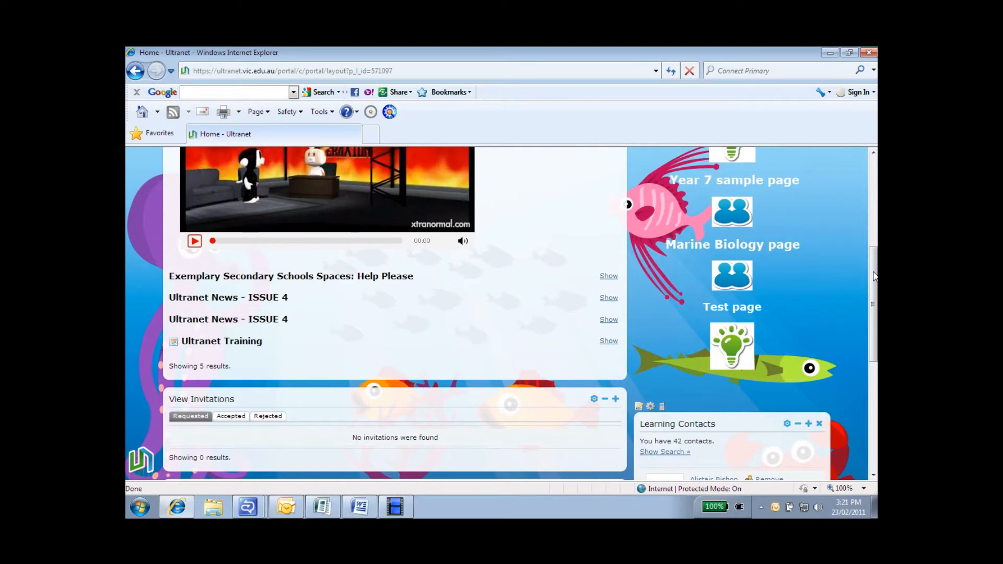
# Open a second copy of the Ultranet home page in a new browser tab, keeping the original page in view
pyautogui.moveTo(873, 272); pyautogui.dragTo(871, 193)
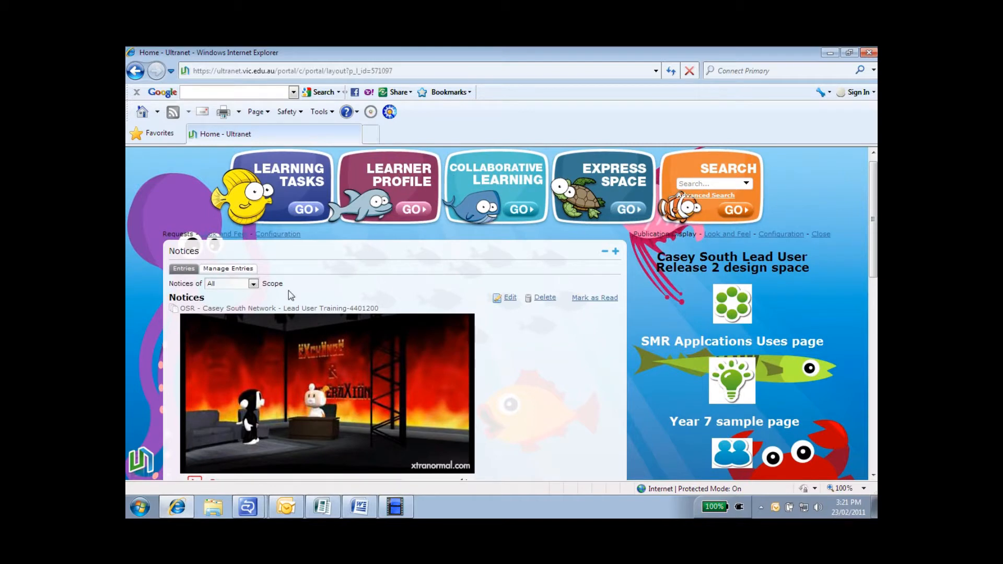
pyautogui.rightClick(142, 454)
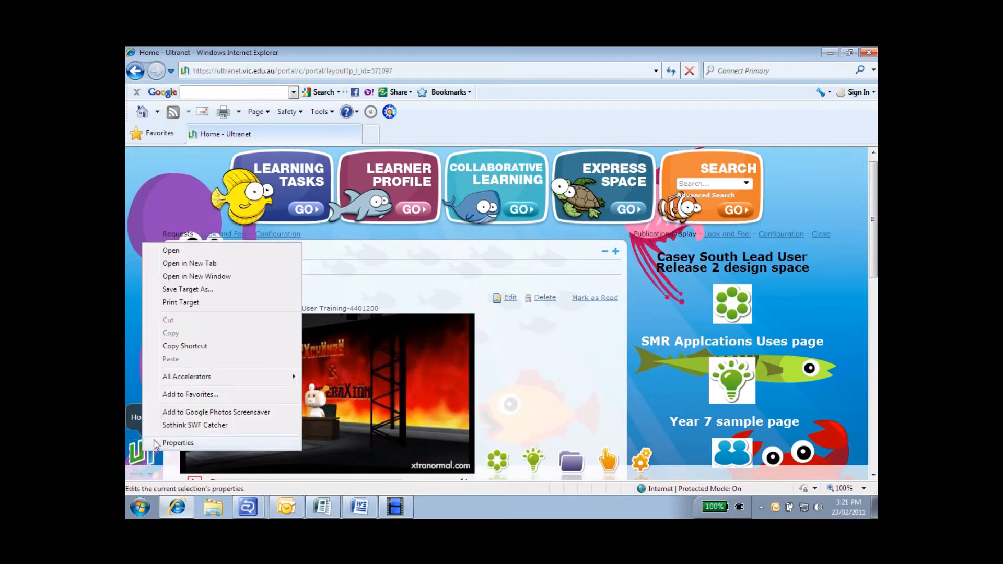
pyautogui.click(186, 266)
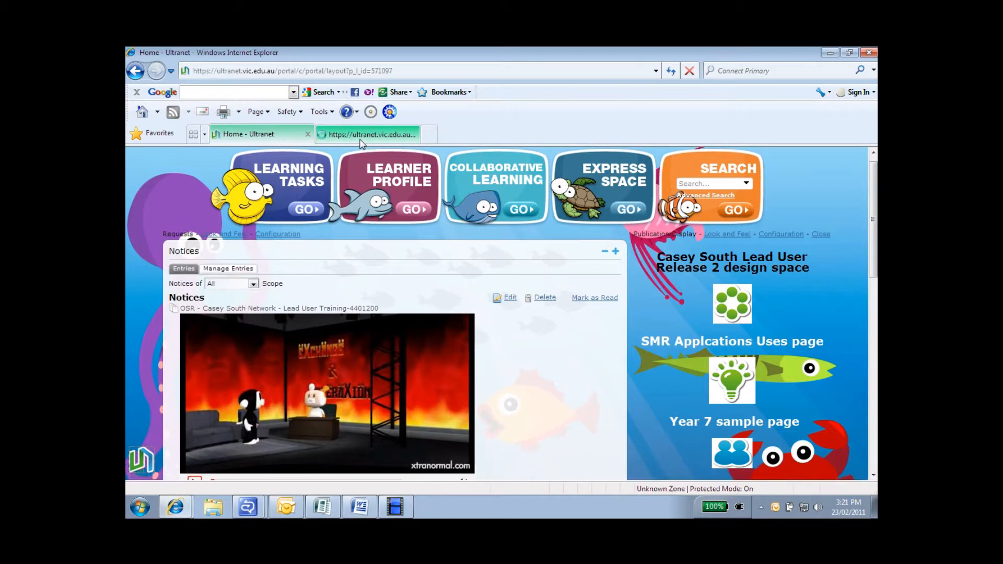
pyautogui.click(342, 137)
pyautogui.click(299, 138)
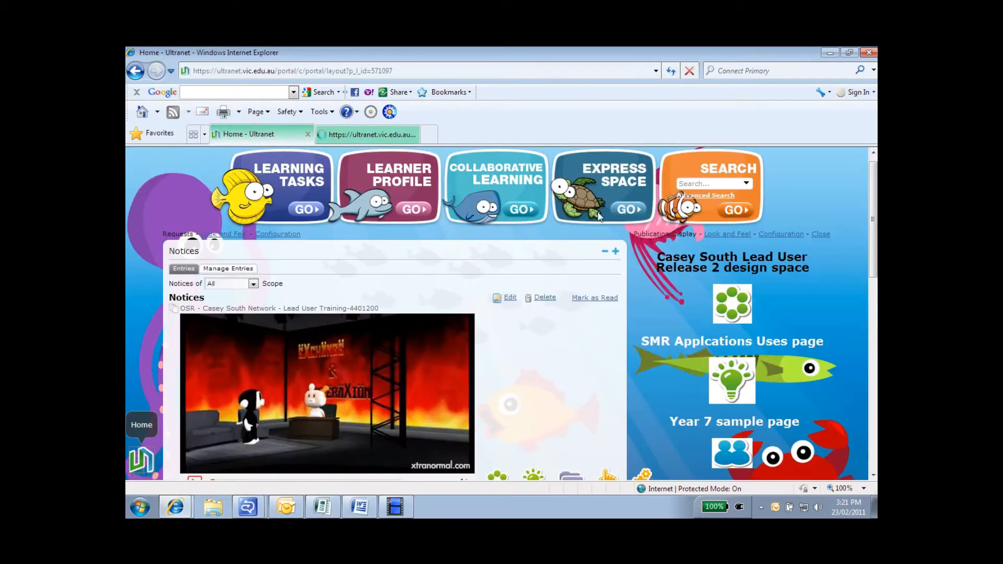
# Search the available applications for "pub" and add Publication Display to the home page
pyautogui.scroll(-3, 686, 397)
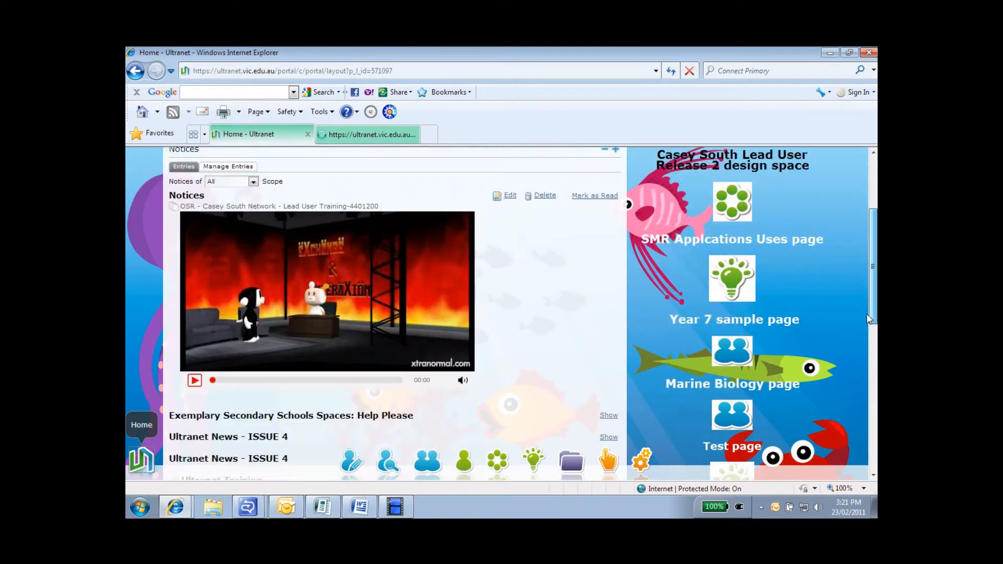
pyautogui.click(606, 460)
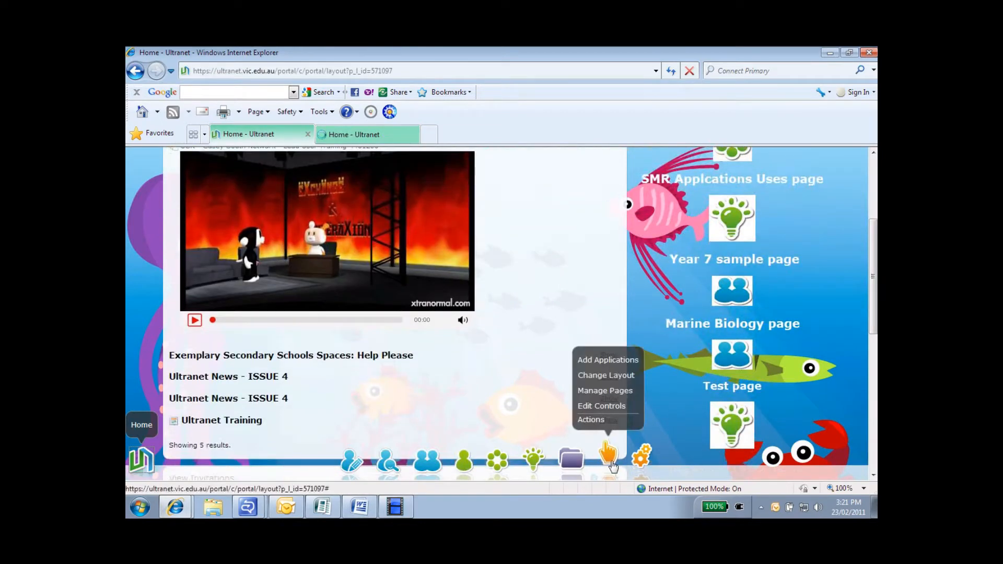
pyautogui.click(609, 361)
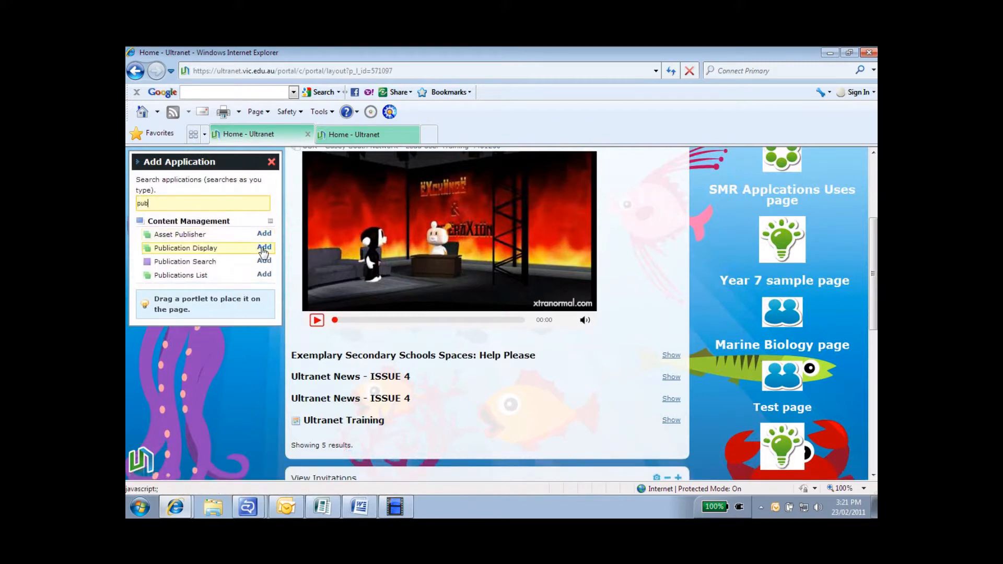
pyautogui.click(264, 249)
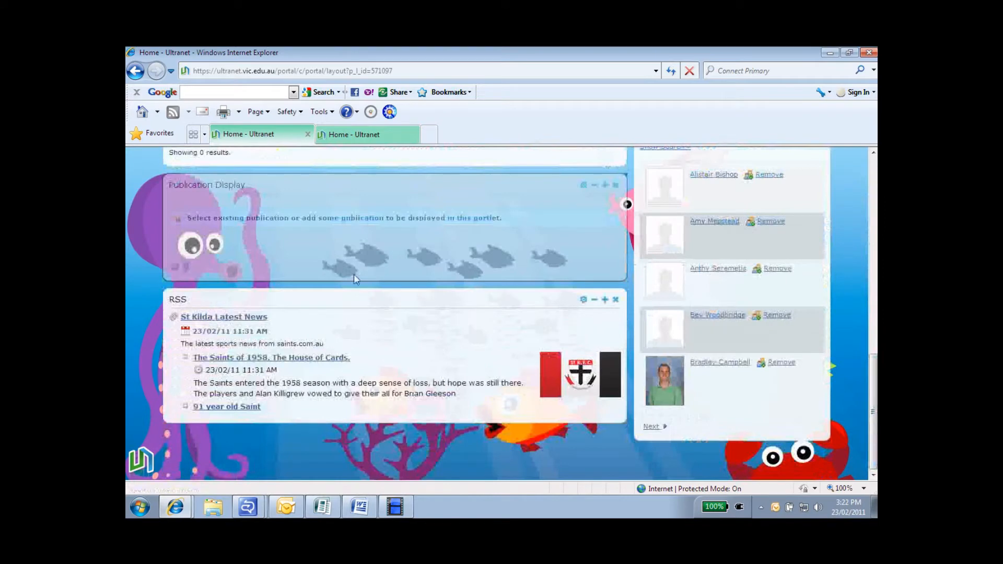
# Start a new publication from the added Publication Display and name it "23rd Feb"
pyautogui.click(188, 270)
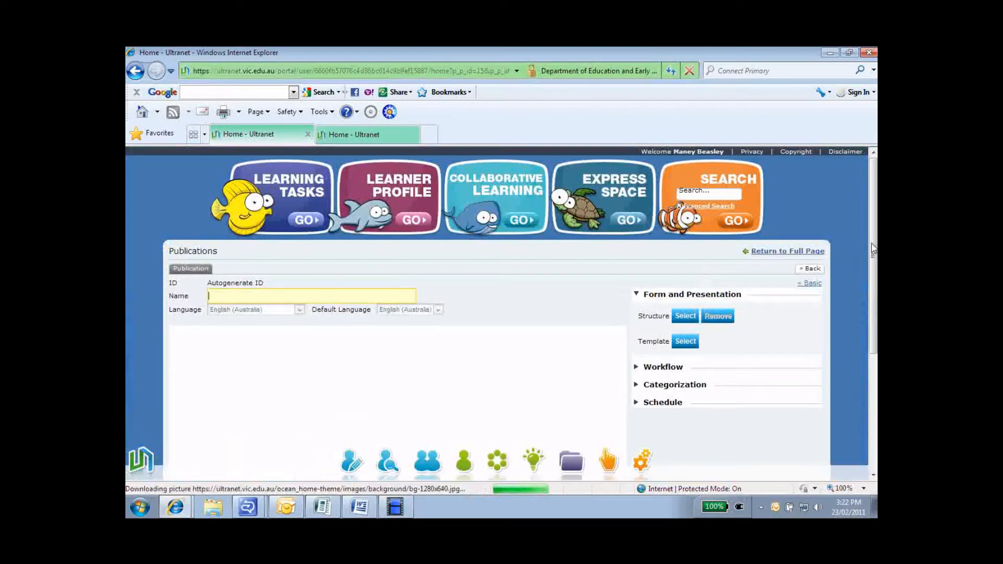
pyautogui.scroll(-1, 871, 248)
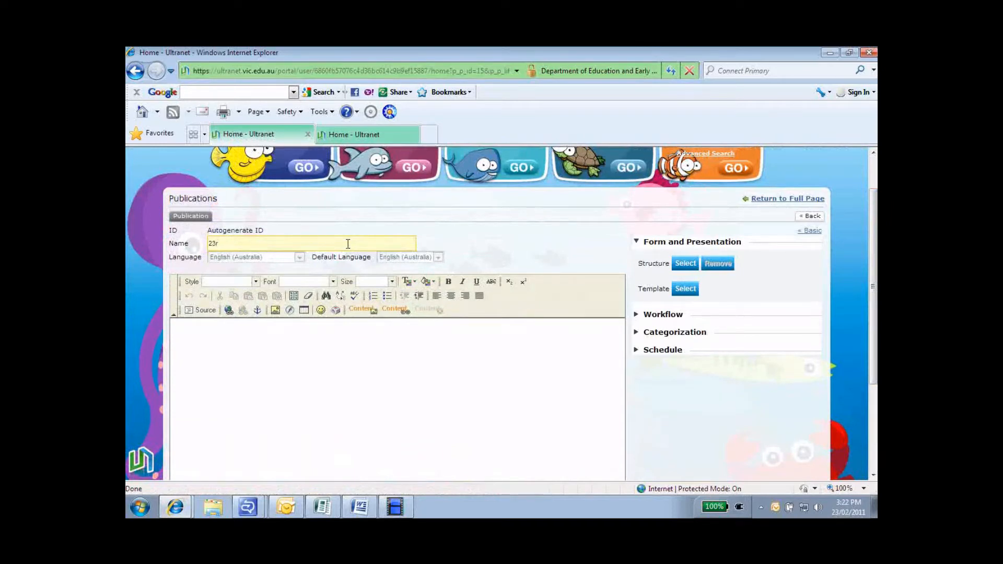
pyautogui.write('eb')
pyautogui.click(278, 344)
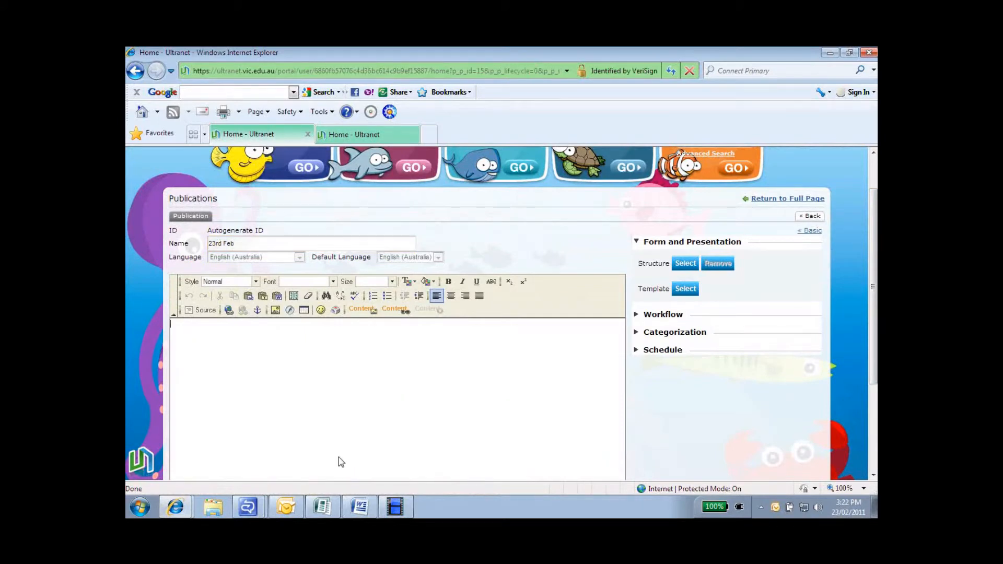
# Switch to Microsoft Word and copy the entire Daily Diary document
pyautogui.click(359, 507)
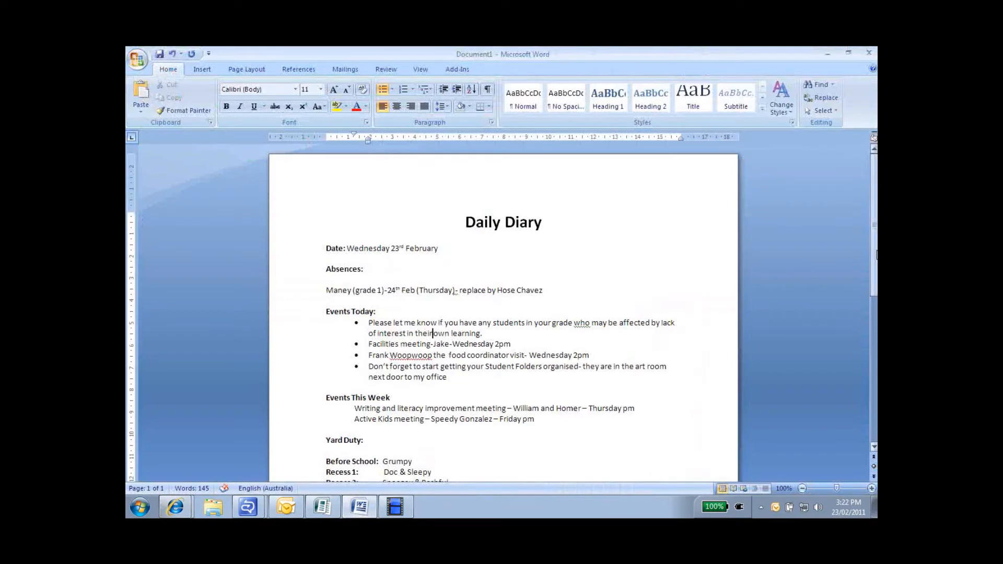
pyautogui.scroll(-7, 503, 314)
pyautogui.scroll(7, 503, 313)
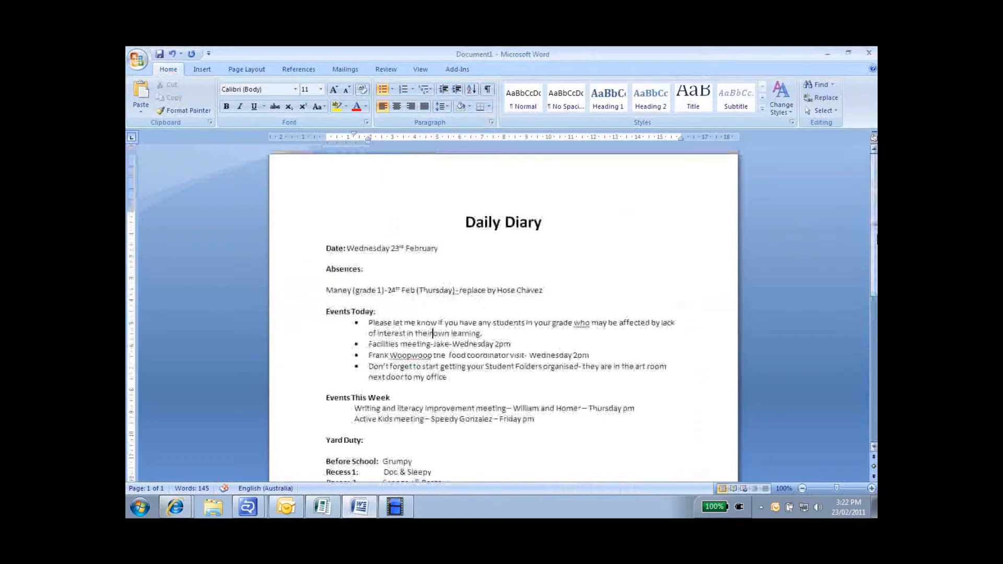
pyautogui.scroll(-1, 697, 226)
pyautogui.moveTo(463, 210); pyautogui.dragTo(477, 358)
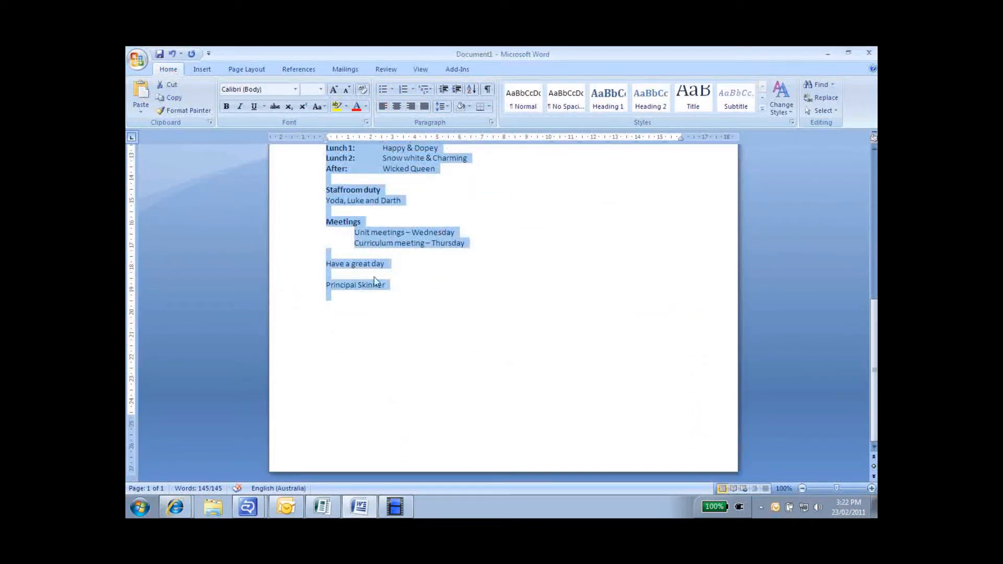
pyautogui.hotkey('ctrl', 'c')
# Return to the 23rd Feb publication in Internet Explorer and insert the copied diary into its body using Paste from Word
pyautogui.click(176, 507)
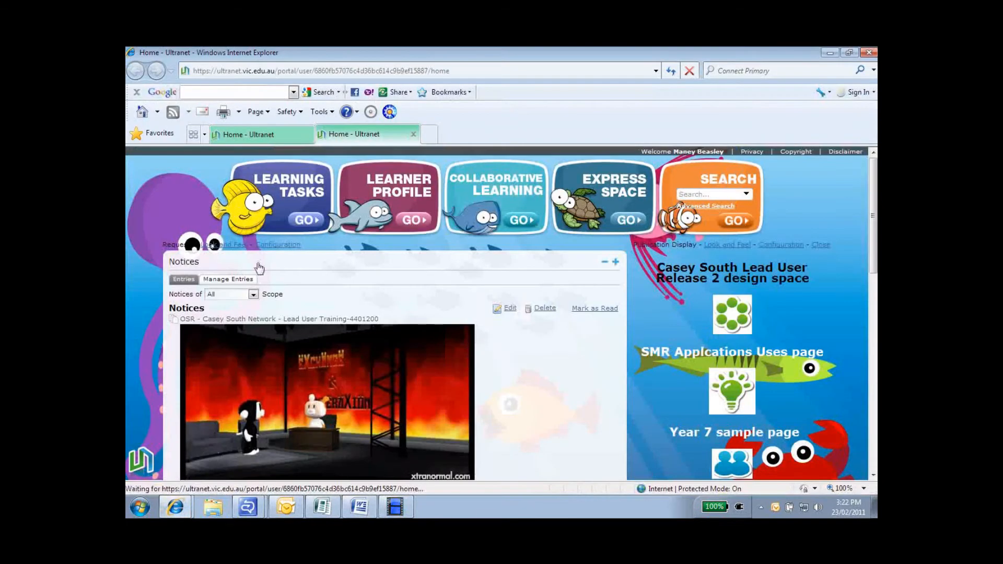
pyautogui.click(269, 139)
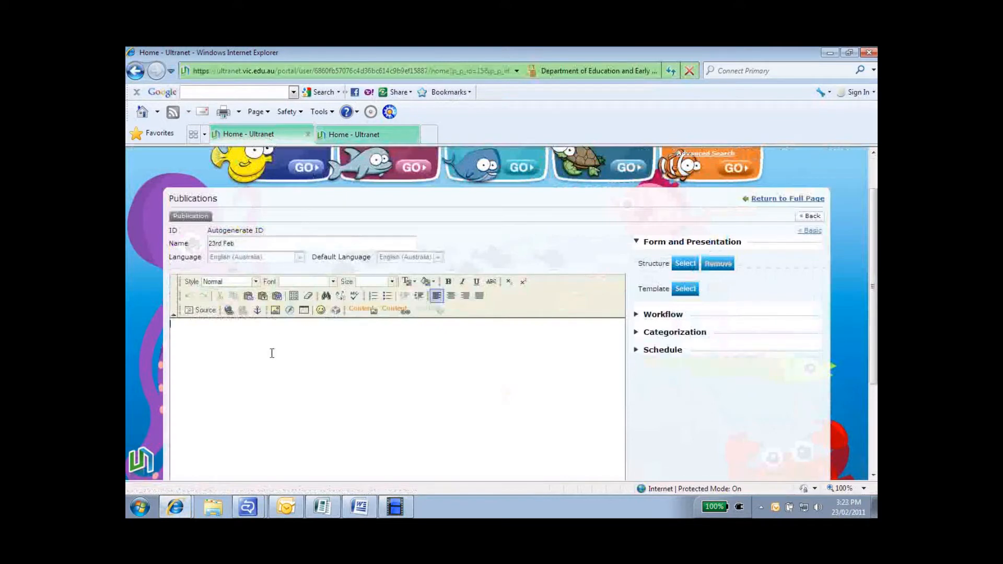
pyautogui.click(220, 341)
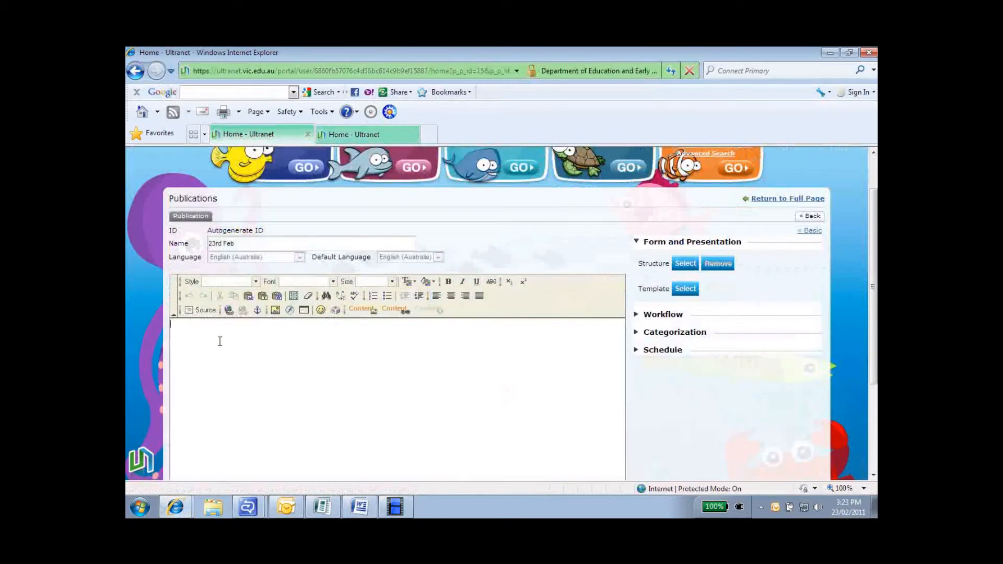
pyautogui.click(277, 295)
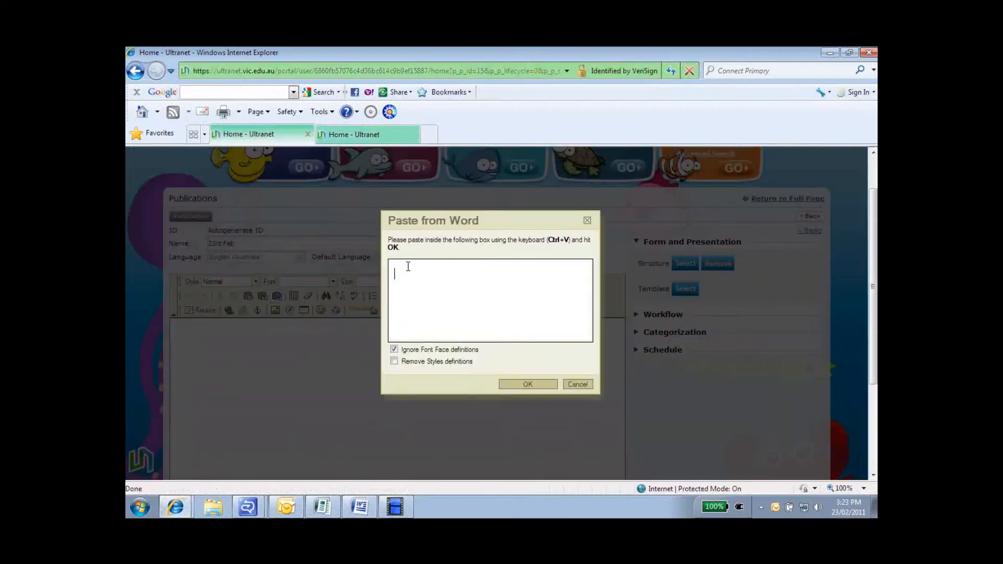
pyautogui.hotkey('ctrl', 'v')
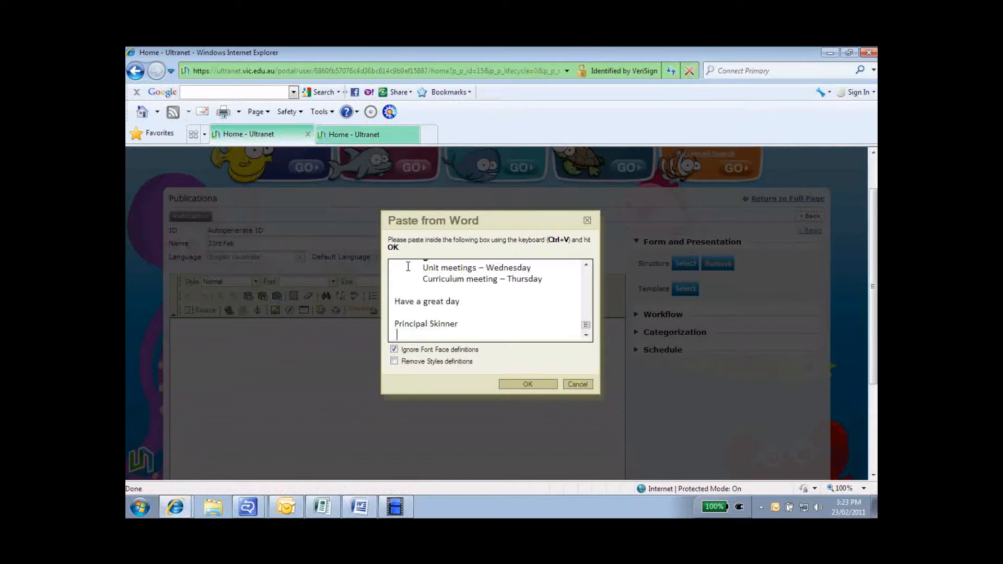
pyautogui.click(517, 385)
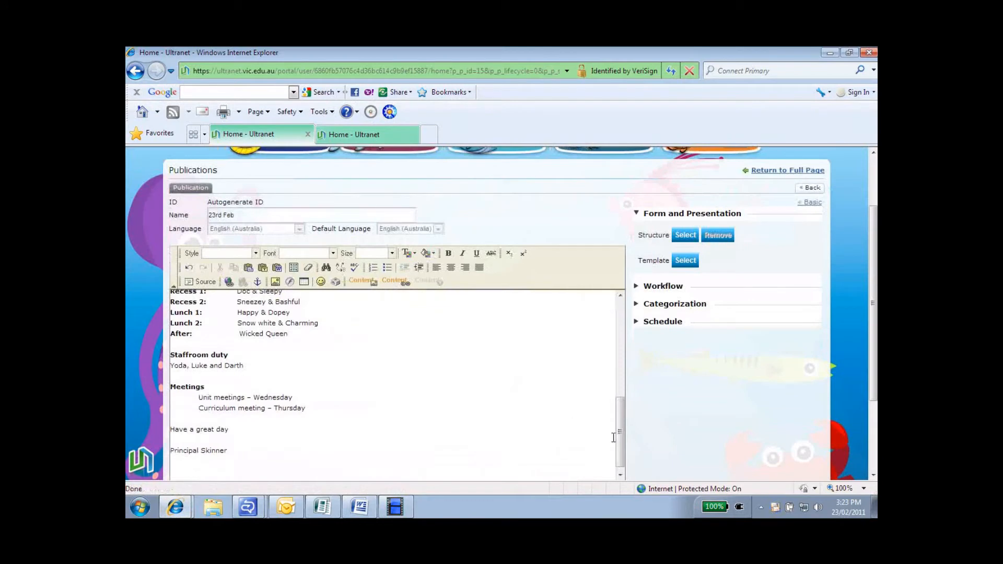
pyautogui.moveTo(619, 441)
pyautogui.mouseDown()
pyautogui.moveTo(620, 294)
pyautogui.moveTo(626, 445)
pyautogui.mouseUp()
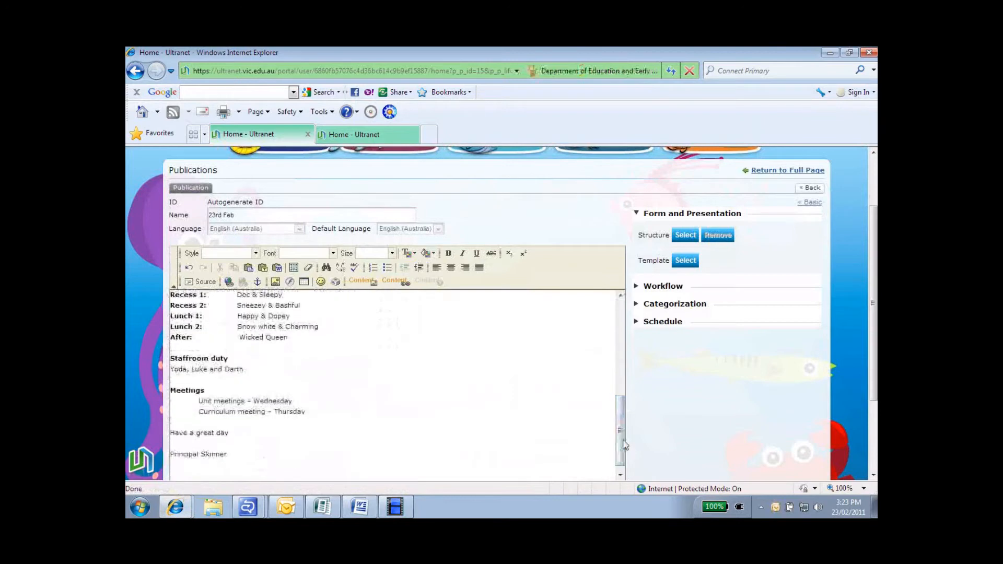
# Start a new entry in the Notices application on the second home page tab
pyautogui.click(353, 138)
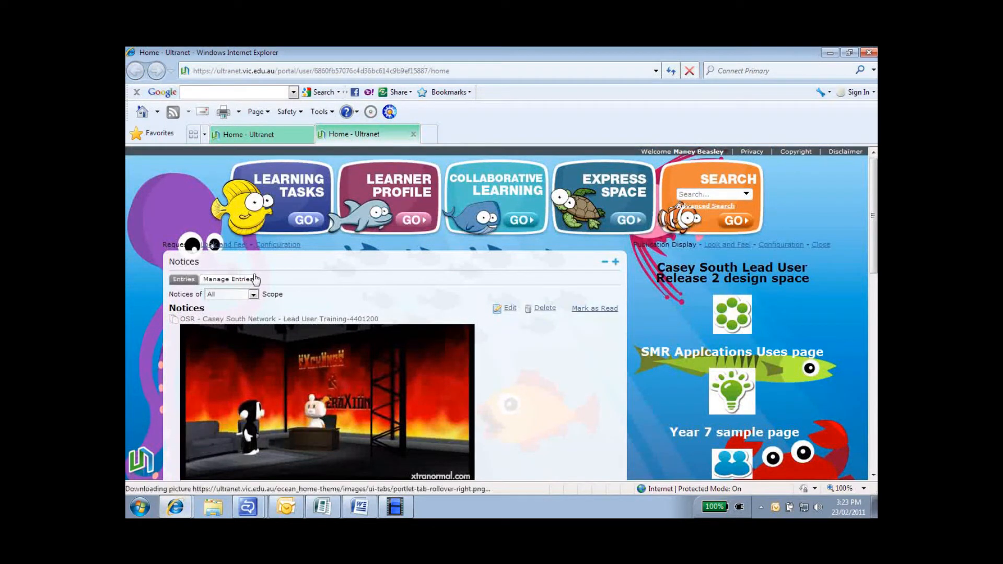
pyautogui.click(239, 281)
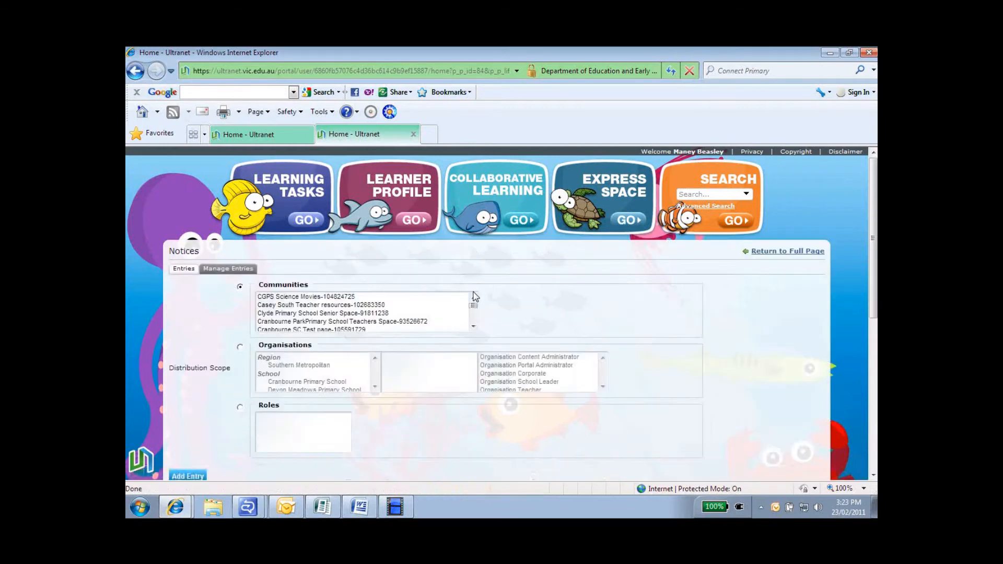
pyautogui.moveTo(876, 313); pyautogui.dragTo(876, 352)
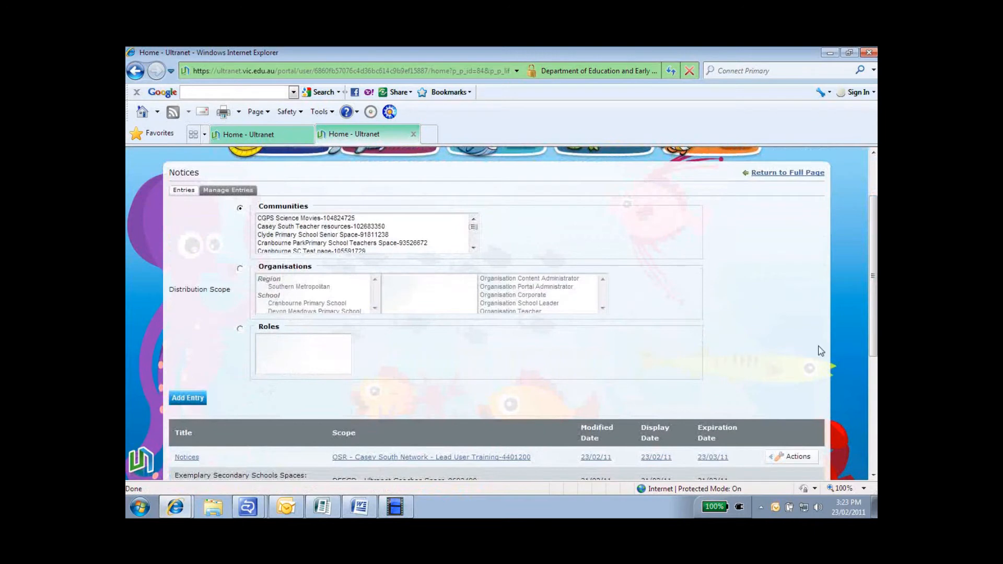
pyautogui.click(190, 399)
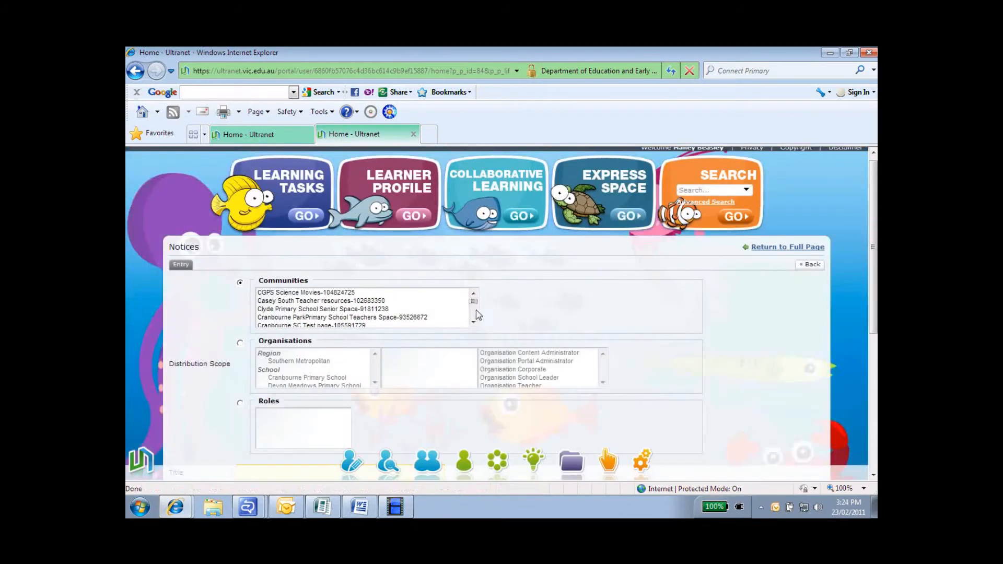
# Set the notice's distribution scope to the Test Page community and title it "23rd feb"
pyautogui.moveTo(474, 303); pyautogui.dragTo(474, 315)
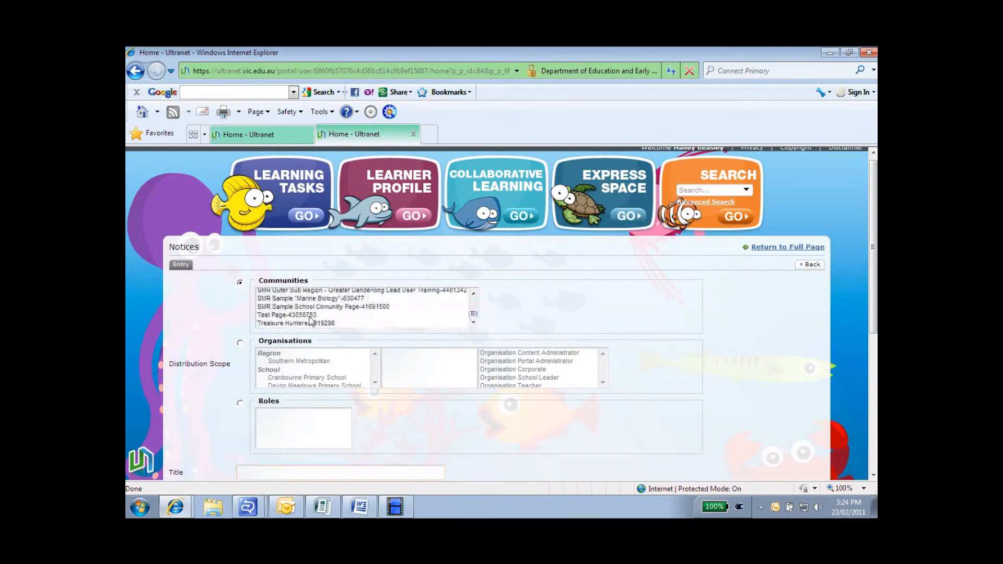
pyautogui.click(286, 318)
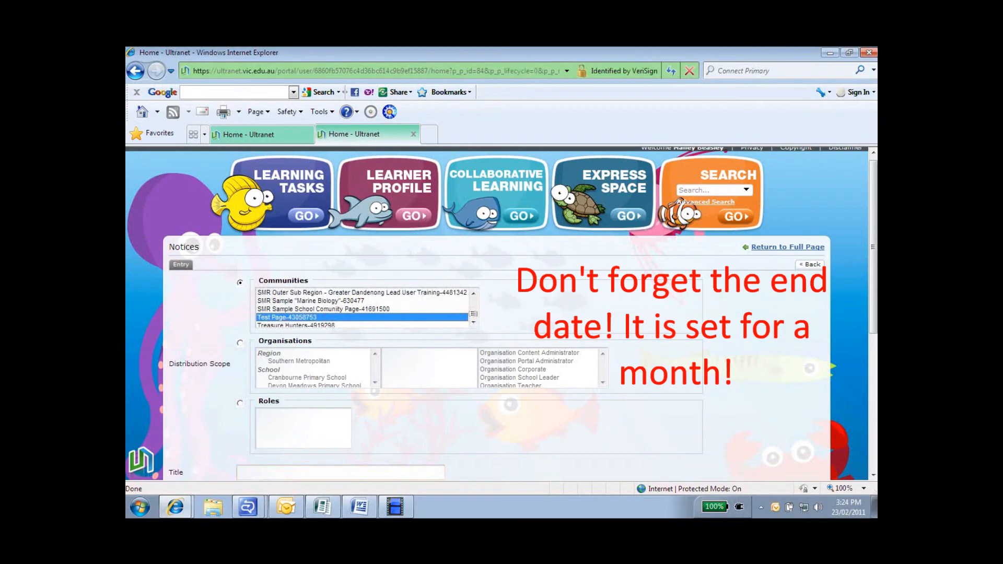
pyautogui.moveTo(873, 310); pyautogui.dragTo(872, 372)
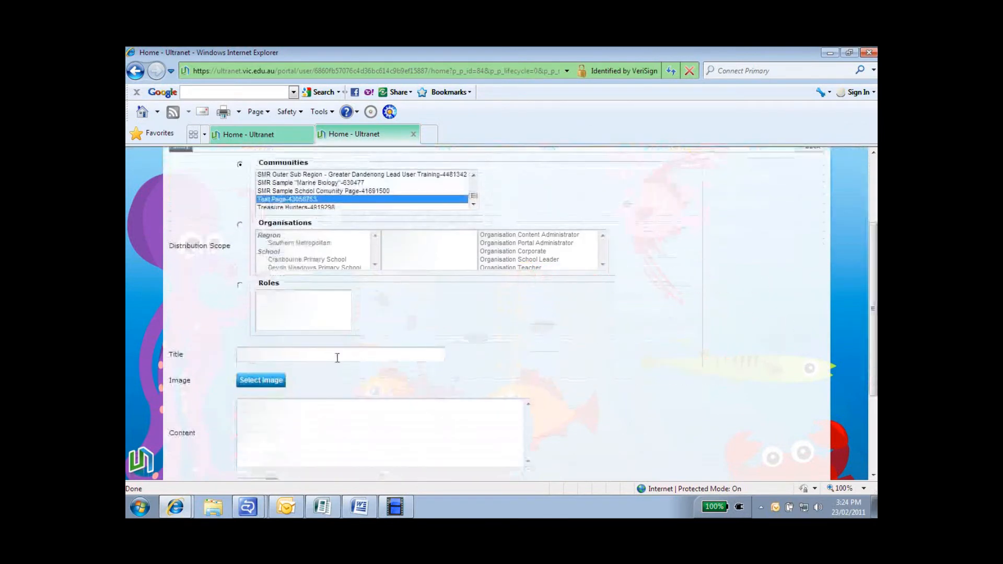
pyautogui.click(319, 356)
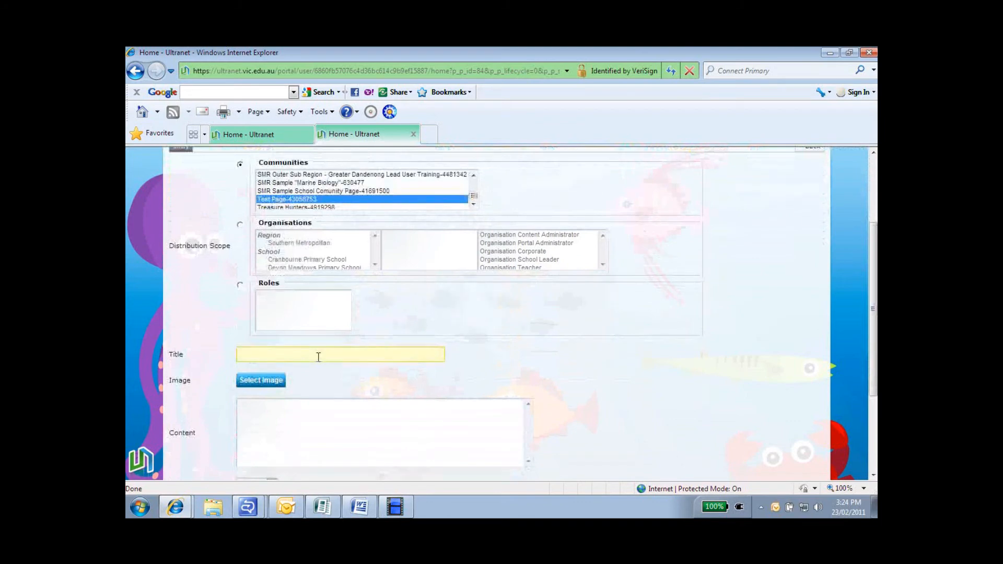
pyautogui.write('23rd feb')
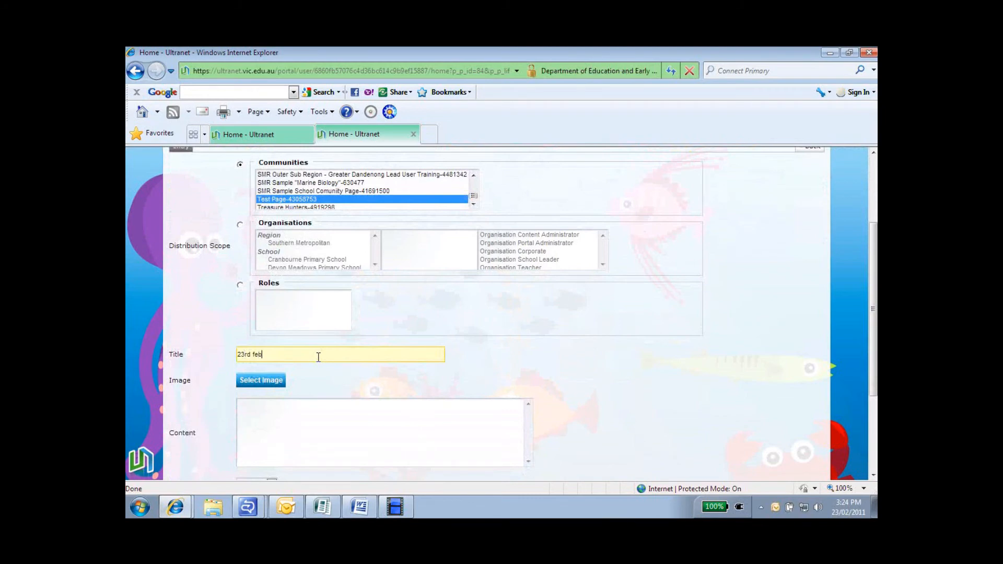
pyautogui.click(301, 408)
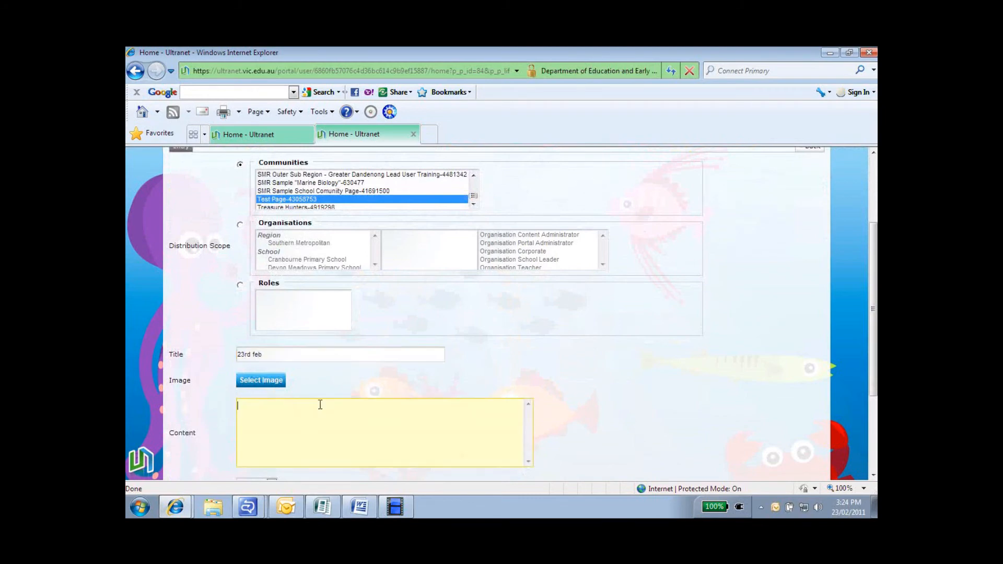
pyautogui.moveTo(876, 349); pyautogui.dragTo(874, 378)
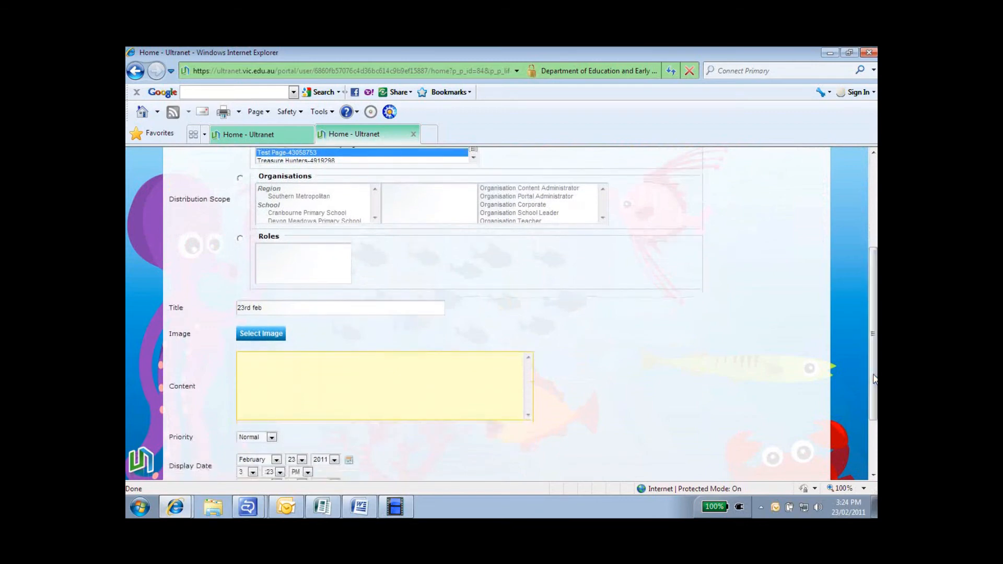
# Return to the 23rd Feb publication and display its body as HTML source code
pyautogui.click(268, 134)
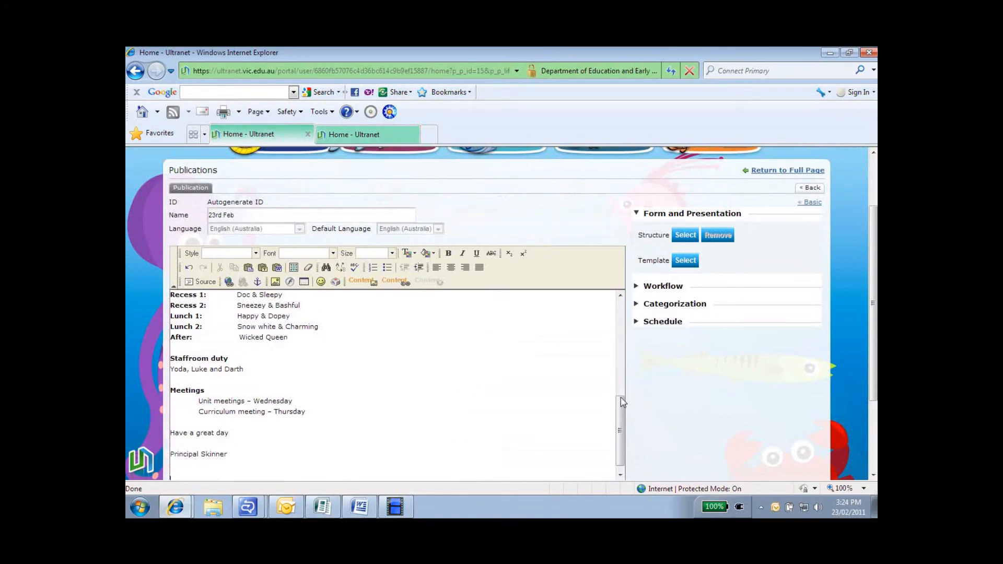
pyautogui.moveTo(874, 364); pyautogui.dragTo(872, 432)
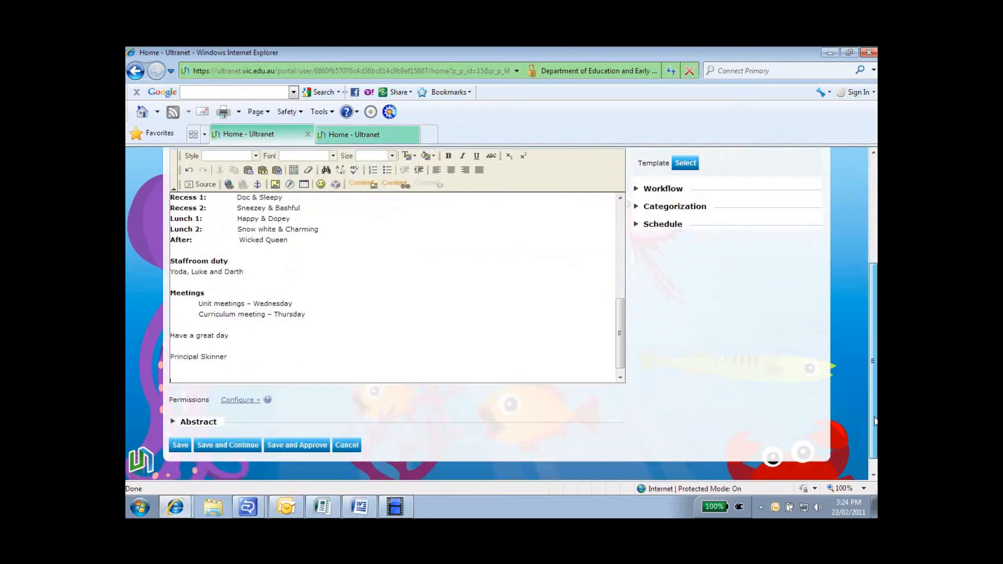
pyautogui.click(204, 185)
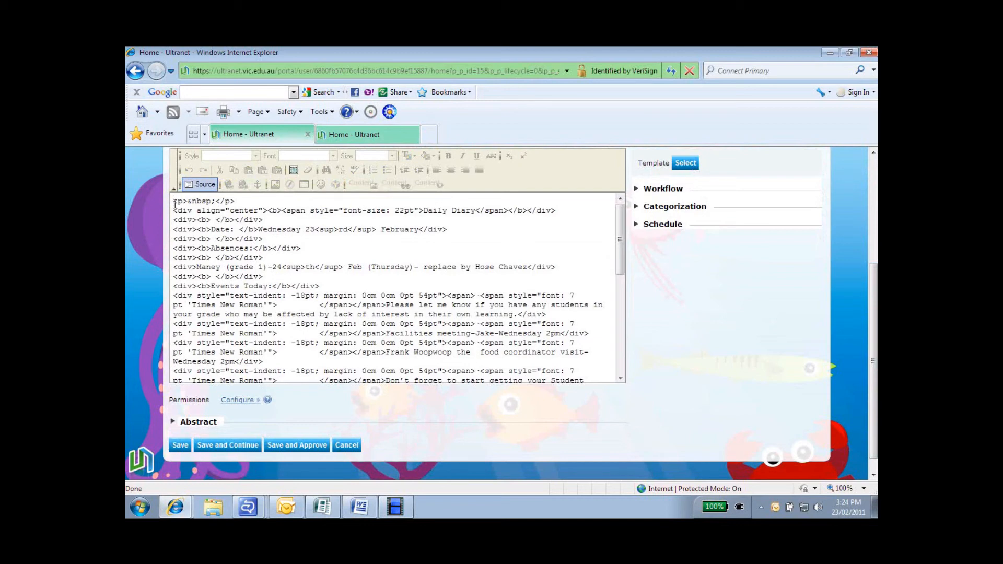
# Copy all of the publication's HTML source code and paste it into the content of the 23rd feb notice
pyautogui.moveTo(175, 204); pyautogui.dragTo(228, 234)
pyautogui.moveTo(361, 337); pyautogui.dragTo(430, 437)
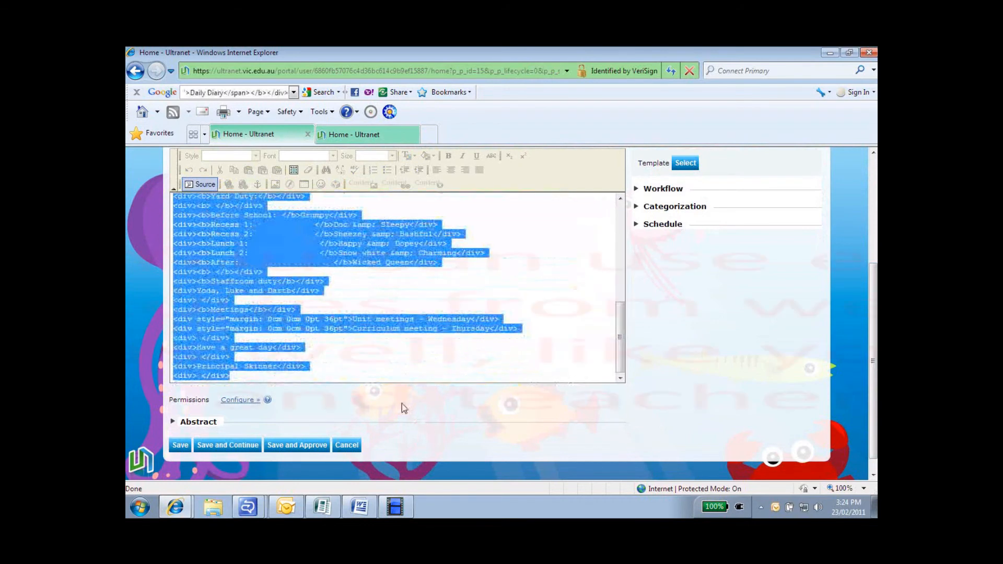
pyautogui.click(357, 136)
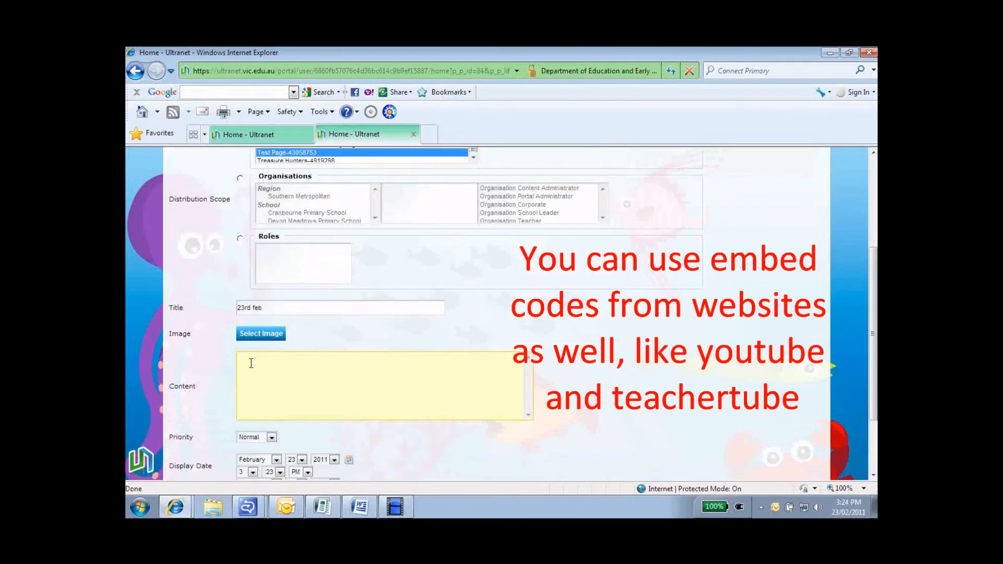
pyautogui.hotkey('ctrl', 'v')
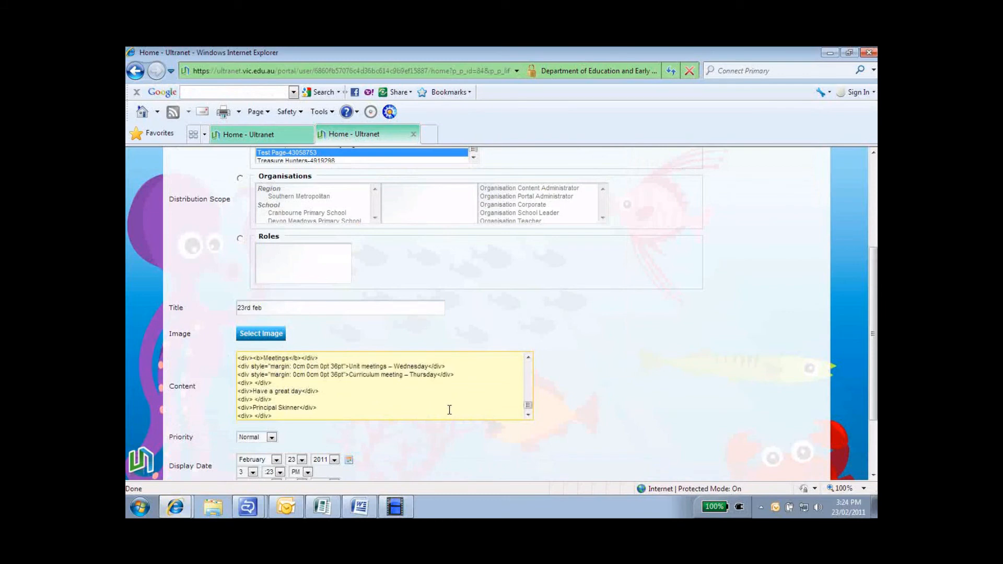
# Save the 23rd feb notice and return to the full home page to review the published Daily Diary
pyautogui.moveTo(873, 294); pyautogui.dragTo(874, 339)
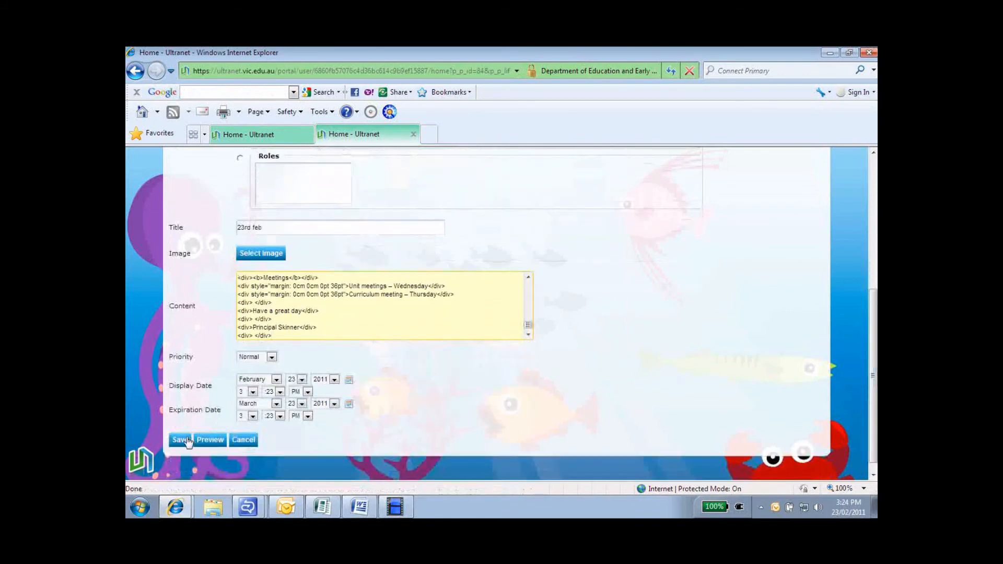
pyautogui.click(180, 441)
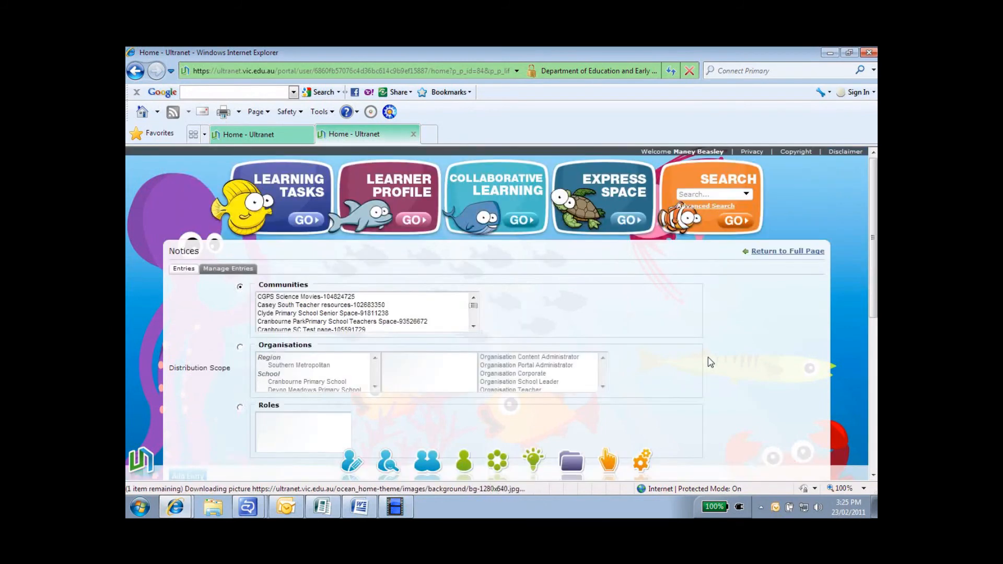
pyautogui.click(784, 254)
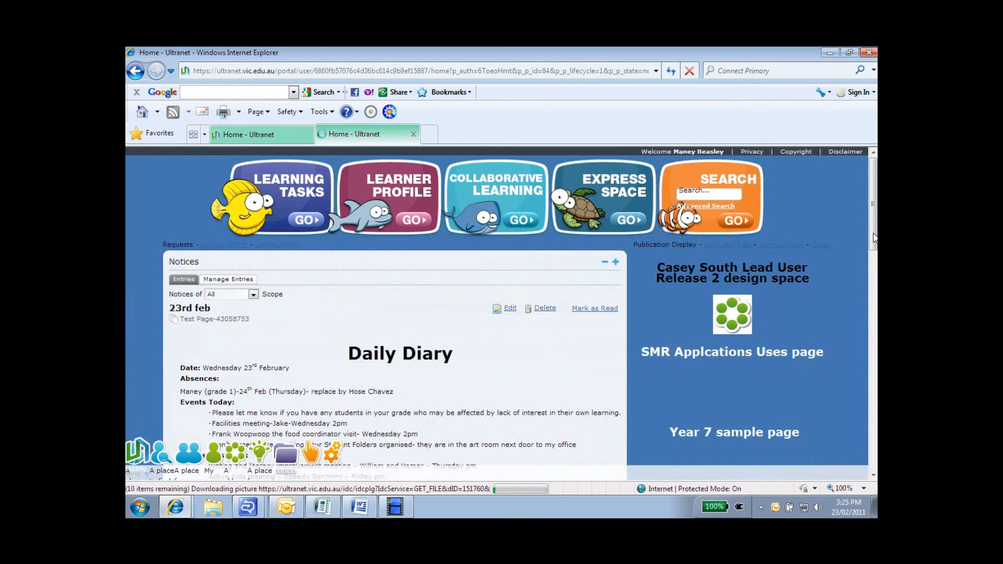
pyautogui.scroll(-3, 873, 238)
pyautogui.moveTo(875, 238); pyautogui.dragTo(876, 247)
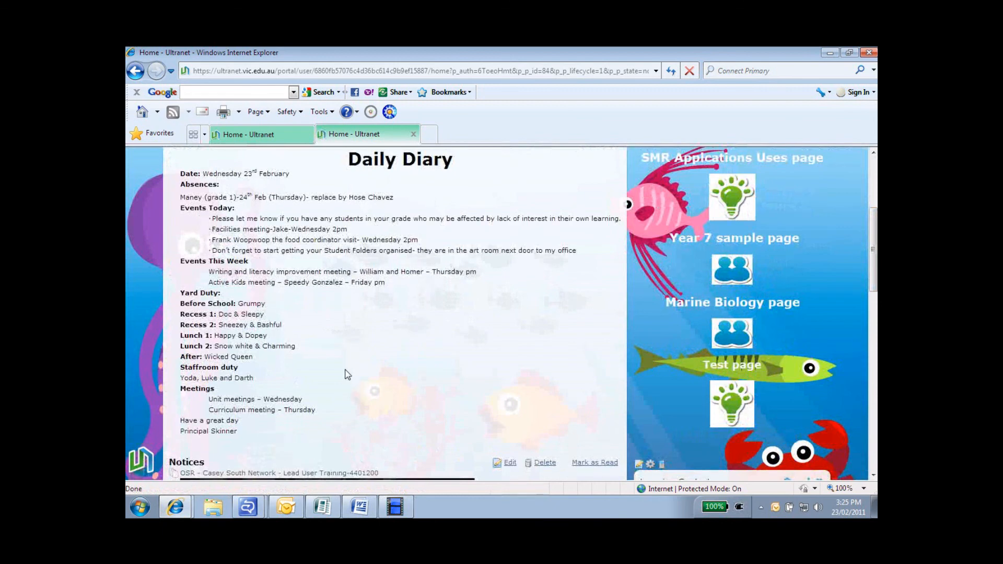
pyautogui.moveTo(872, 291); pyautogui.dragTo(871, 263)
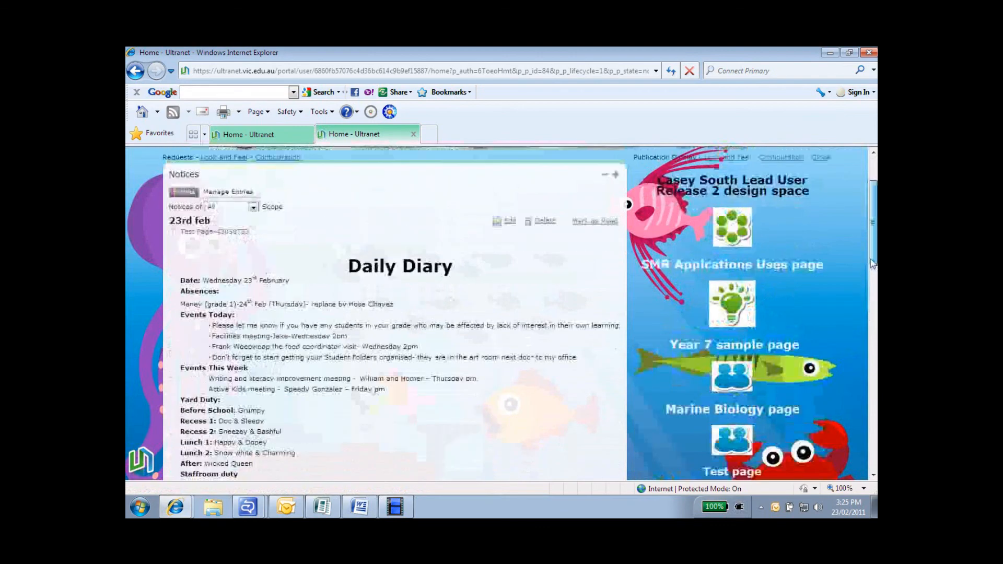
pyautogui.click(395, 507)
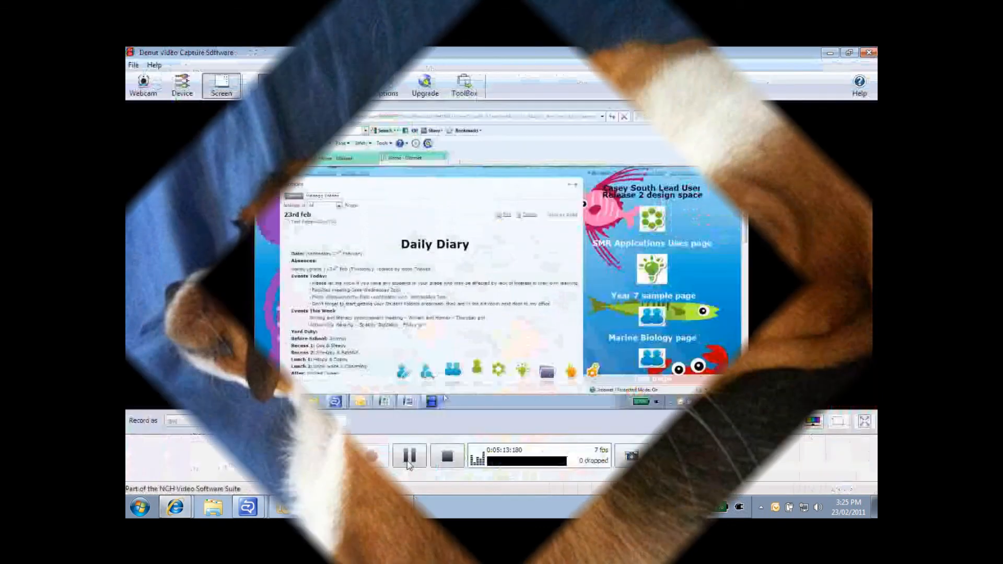